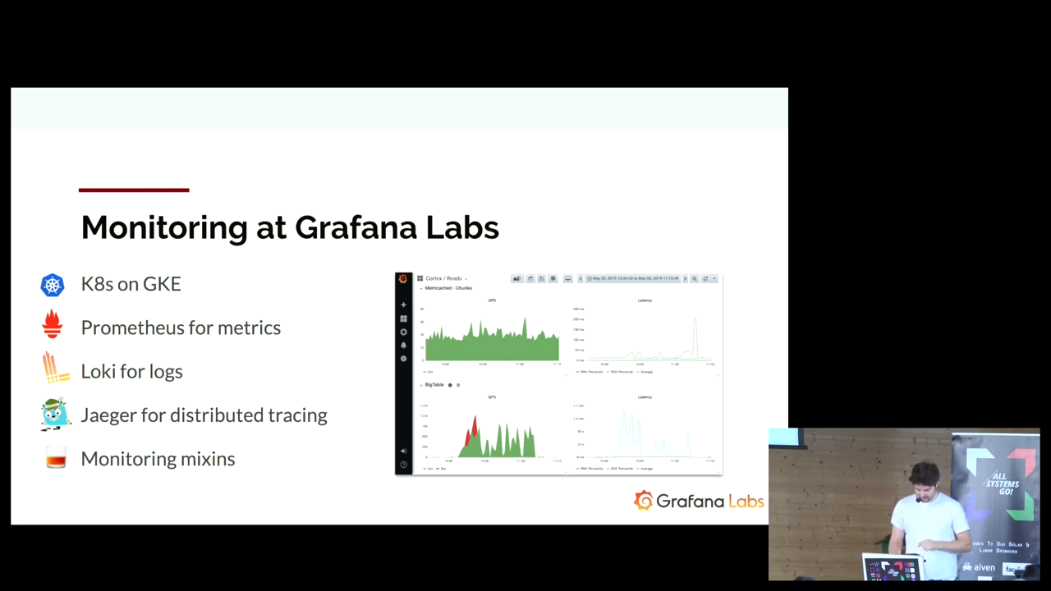
Step through the alerting, CPU saturation, node_pressure, disk utilisation and disk space slides toward the conntrack alert slide.
{"action": "key", "text": "Right"}
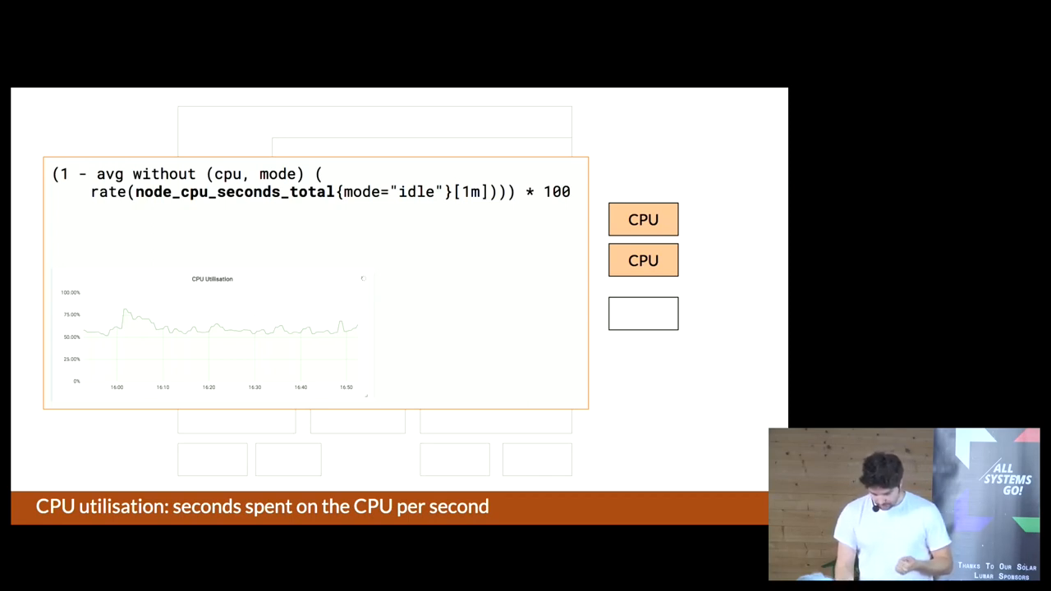
{"action": "key", "text": "Right"}
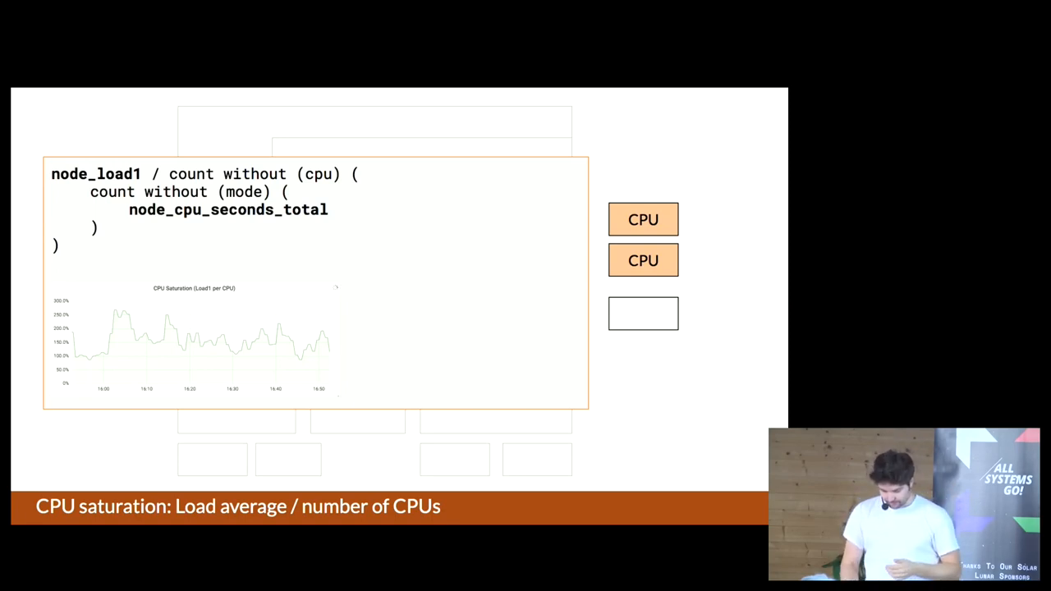
{"action": "key", "text": "Right"}
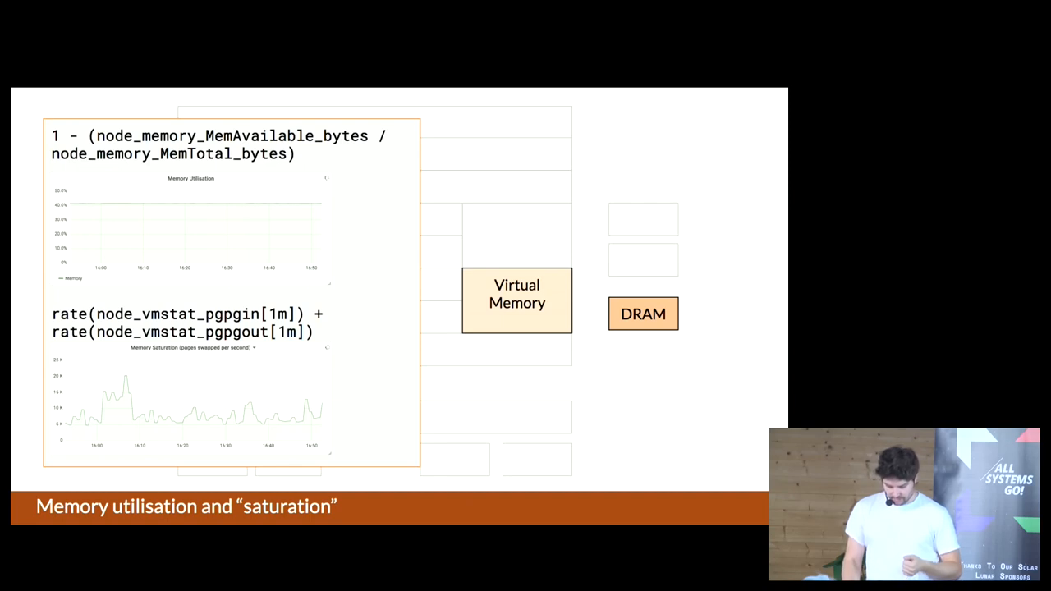
{"action": "key", "text": "Right"}
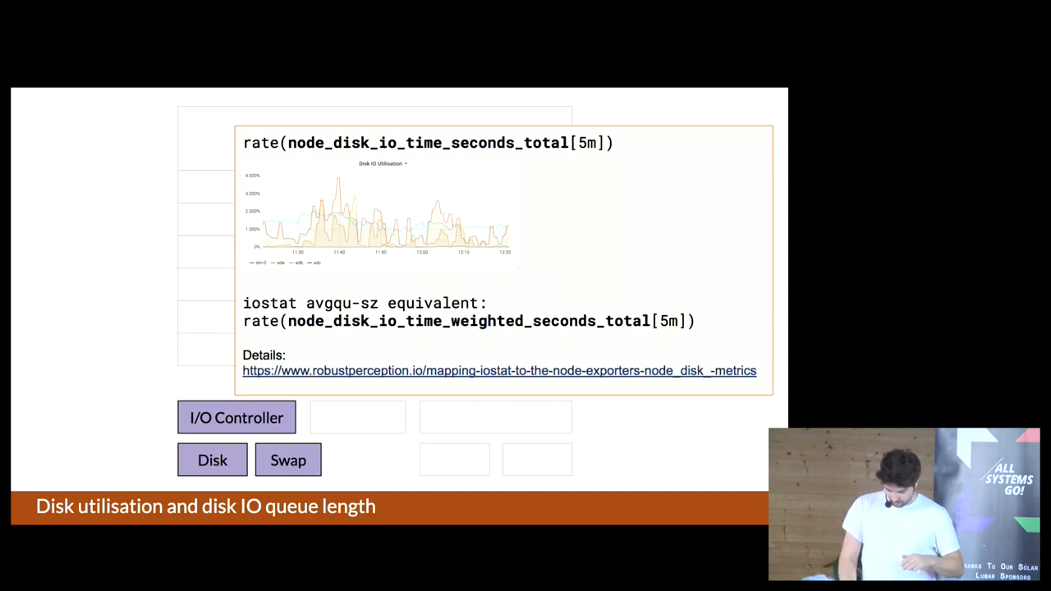
{"action": "key", "text": "Right"}
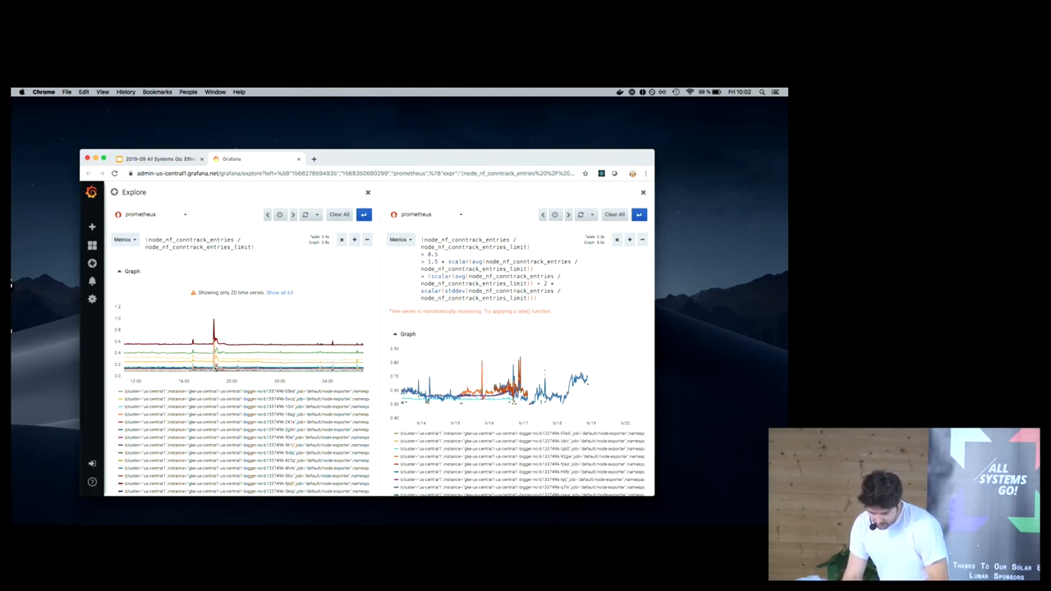
{"action": "key", "text": "super+Tab"}
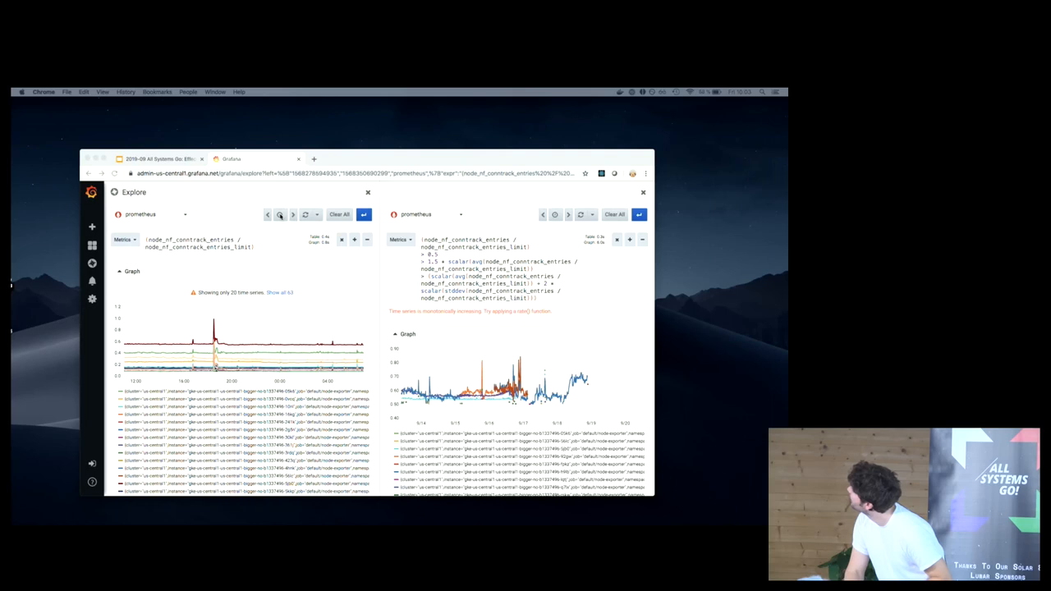
{"action": "left_click", "coordinate": [280, 215]}
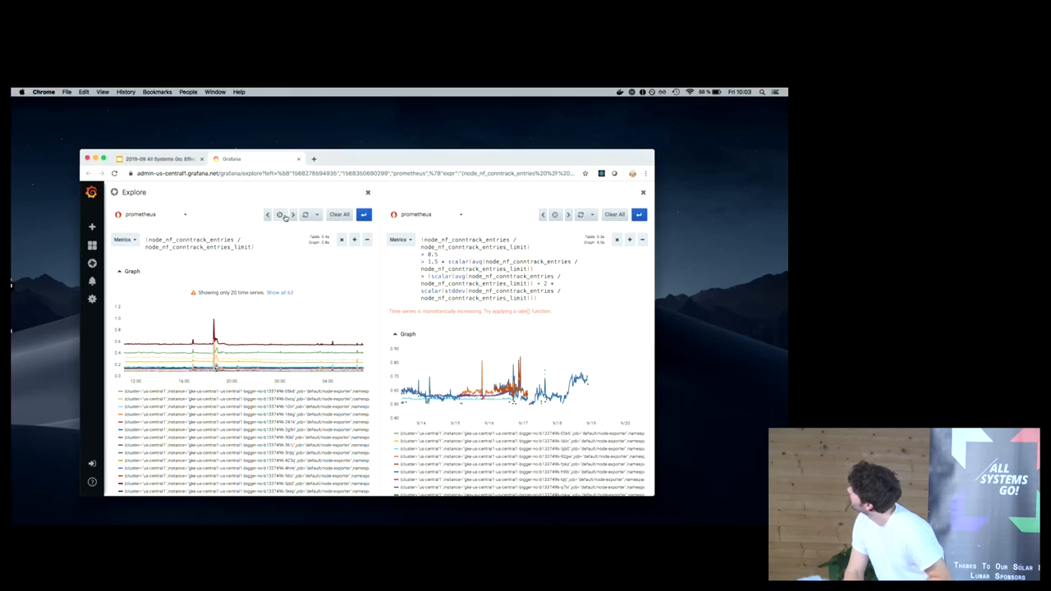
{"action": "left_click", "coordinate": [282, 215]}
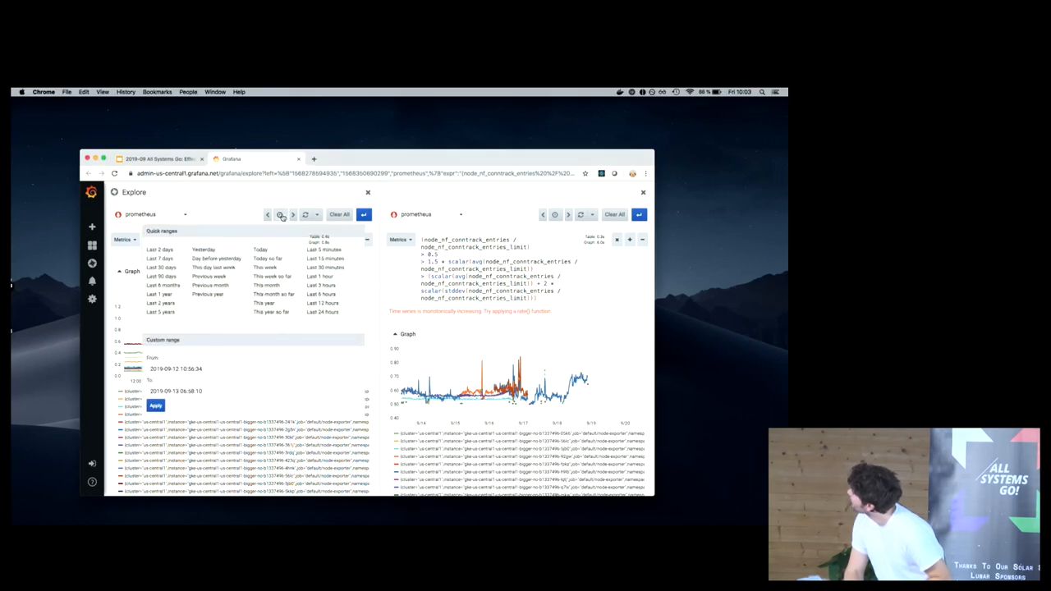
{"action": "left_click", "coordinate": [282, 215]}
{"action": "type", "text": "3"}
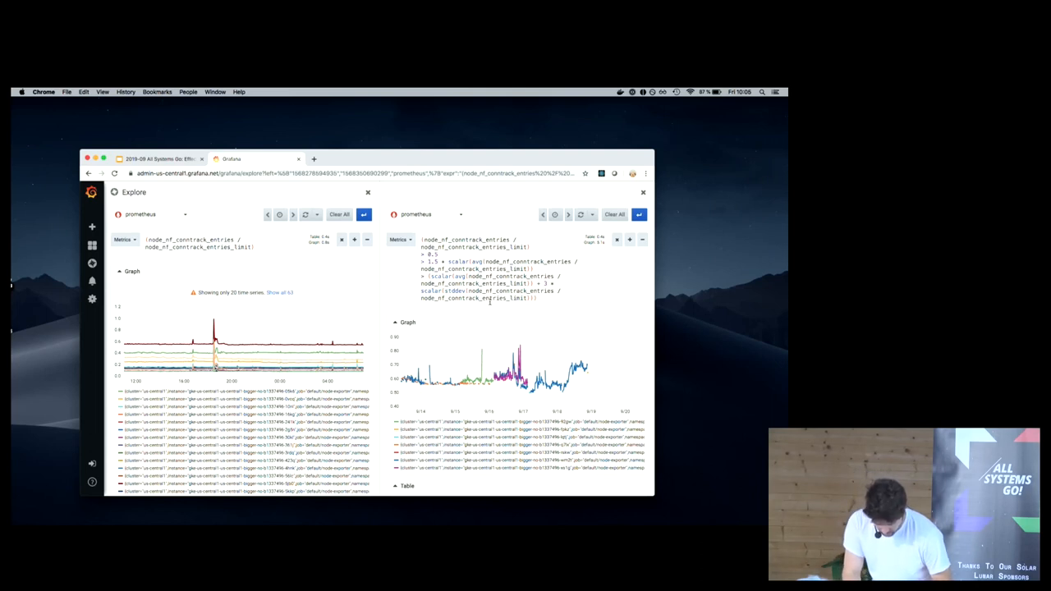
Fill the screen with the browser window and zoom the Grafana Explore page in twice for the audience.
{"action": "key", "text": "ctrl+super+f"}
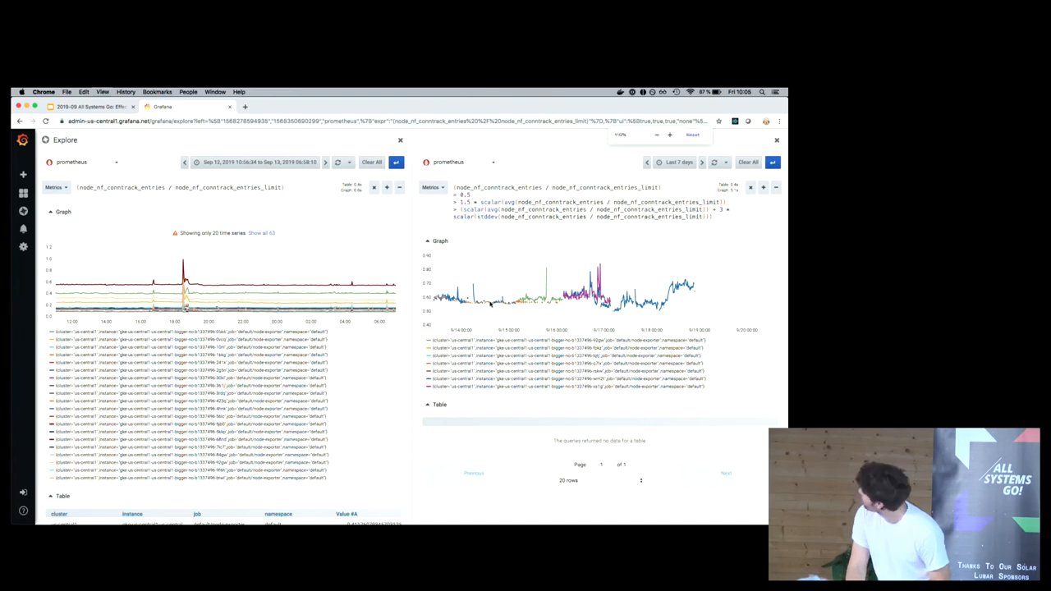
{"action": "key", "text": "ctrl+plus"}
{"action": "key", "text": "ctrl+plus"}
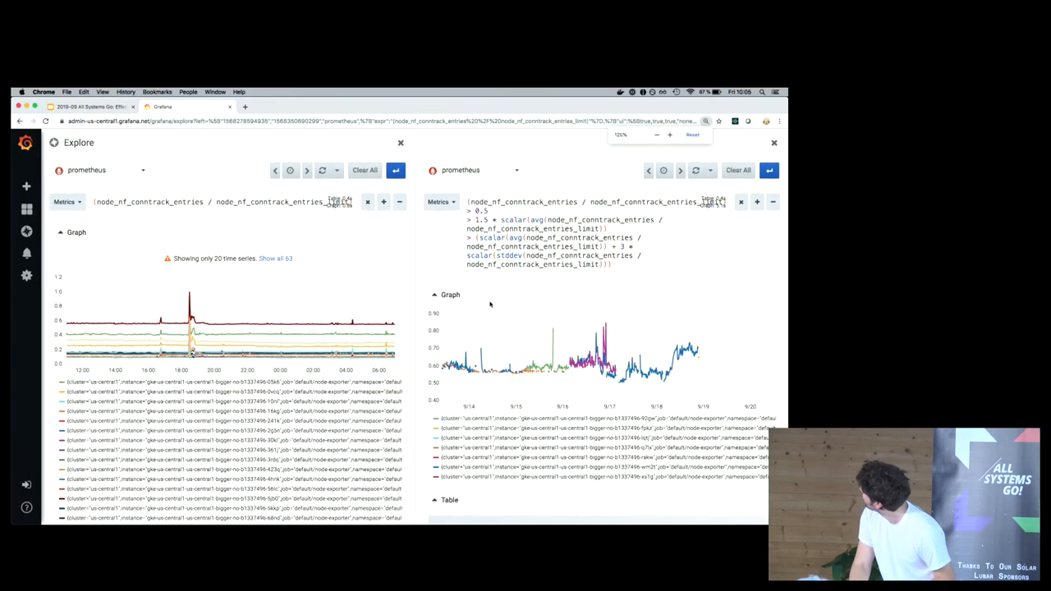
{"action": "key", "text": "ctrl+plus"}
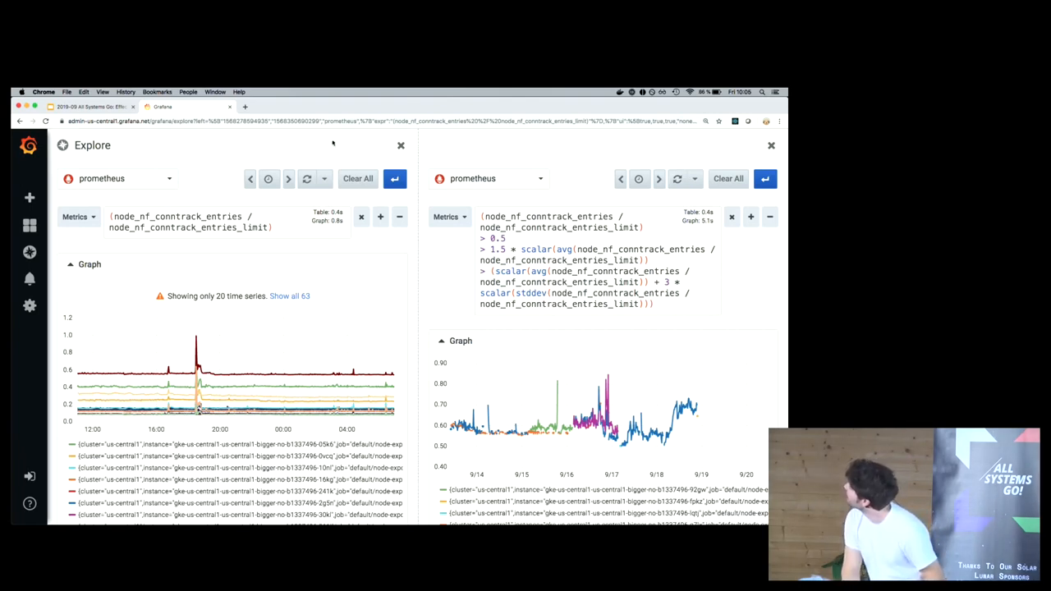
Return to the slides, land on the conntrack alert slide and exit the slideshow to the editor.
{"action": "left_click", "coordinate": [103, 108]}
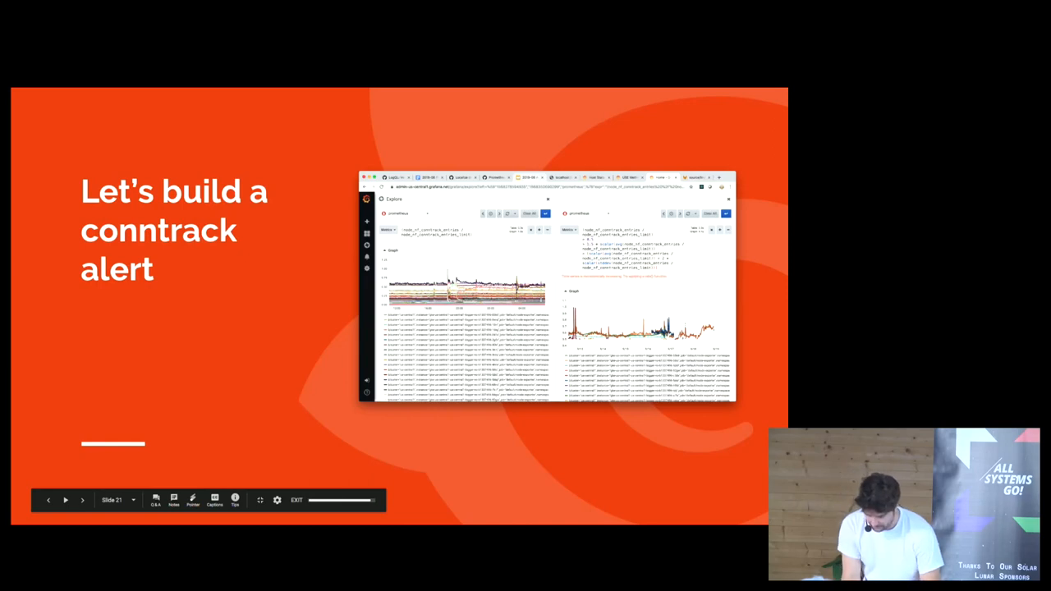
{"action": "key", "text": "Left"}
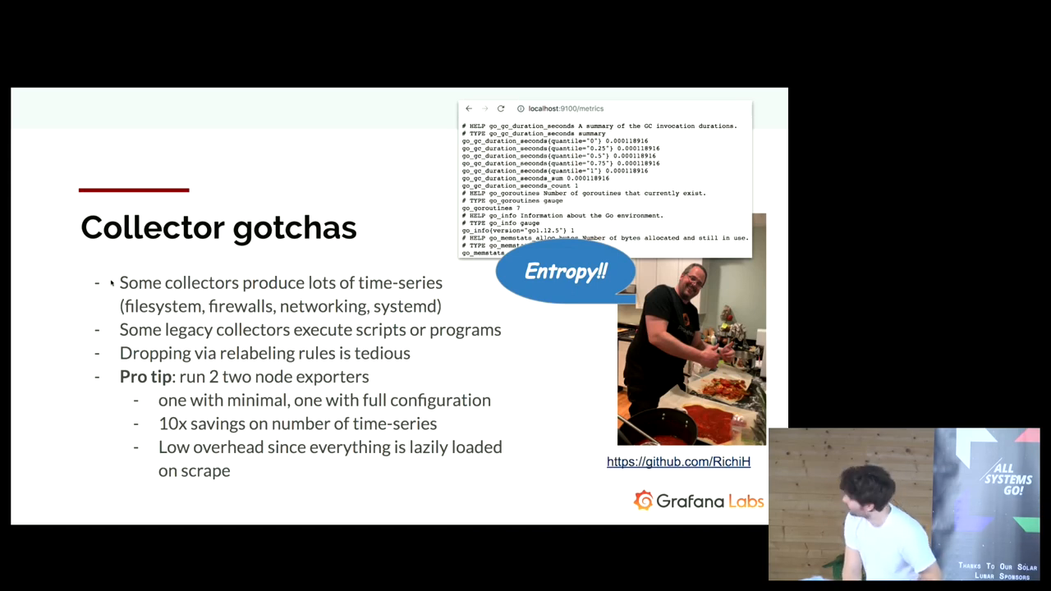
{"action": "key", "text": "Right"}
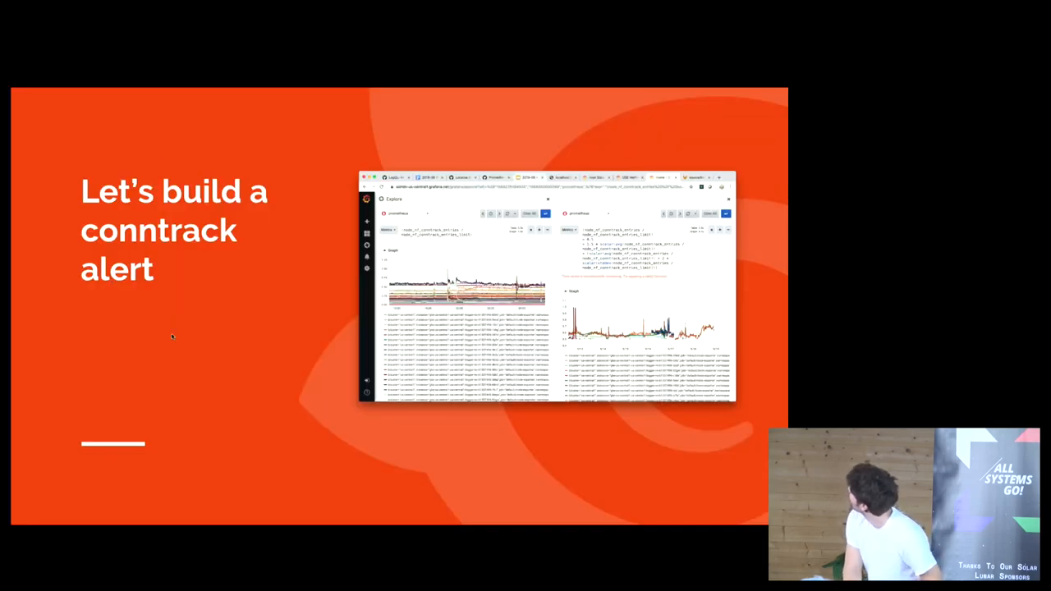
{"action": "key", "text": "Escape"}
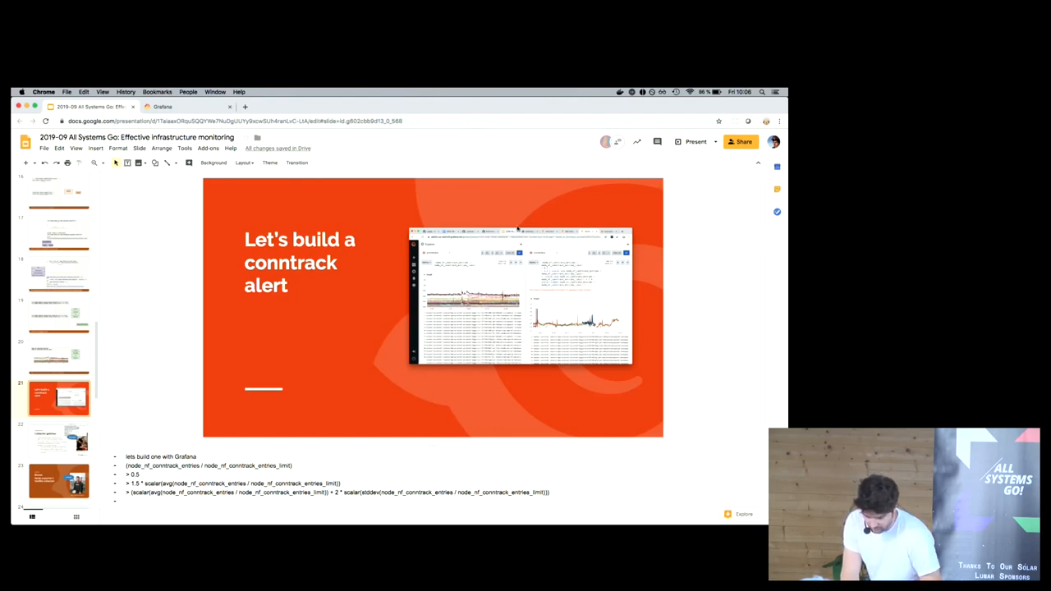
Start Presenter view from the Present menu and drag the speaker notes window off-screen.
{"action": "left_click", "coordinate": [718, 145]}
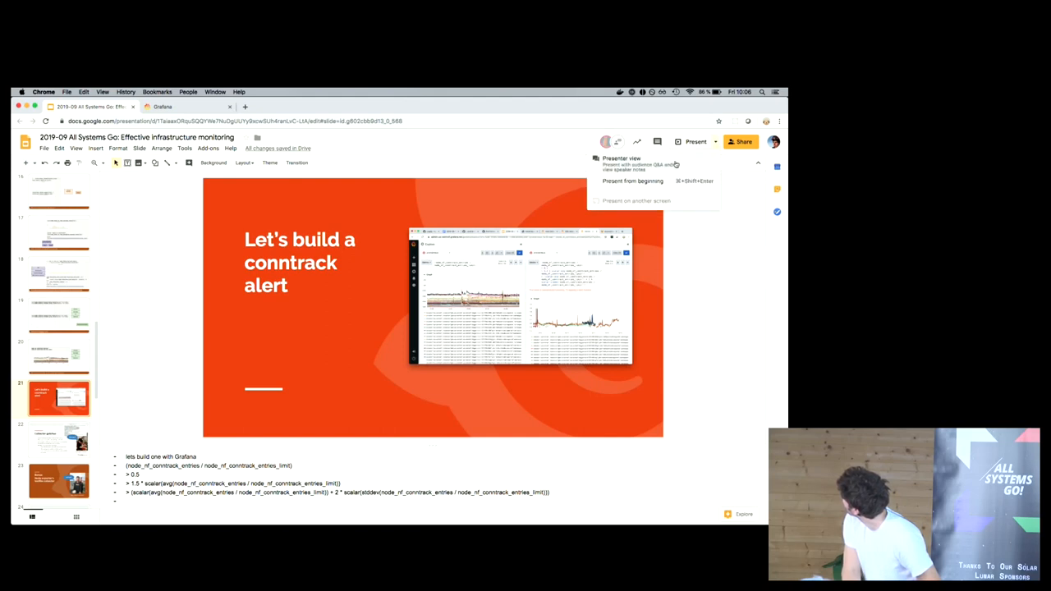
{"action": "left_click", "coordinate": [648, 161]}
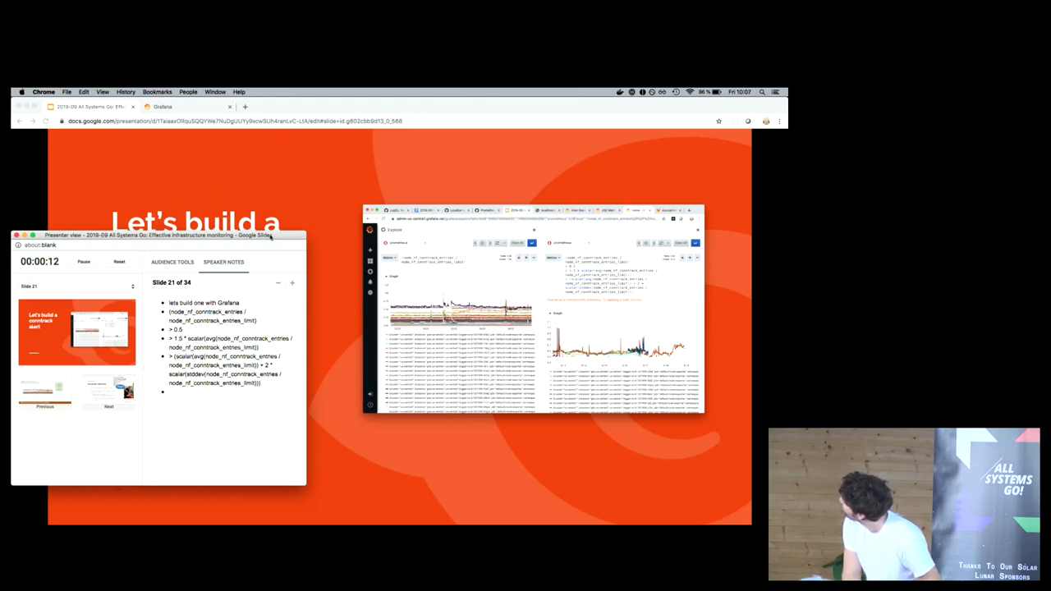
{"action": "mouse_move", "coordinate": [271, 237]}
{"action": "left_mouse_down"}
{"action": "mouse_move", "coordinate": [648, 524]}
{"action": "mouse_move", "coordinate": [174, 248]}
{"action": "mouse_move", "coordinate": [5, 248]}
{"action": "left_mouse_up"}
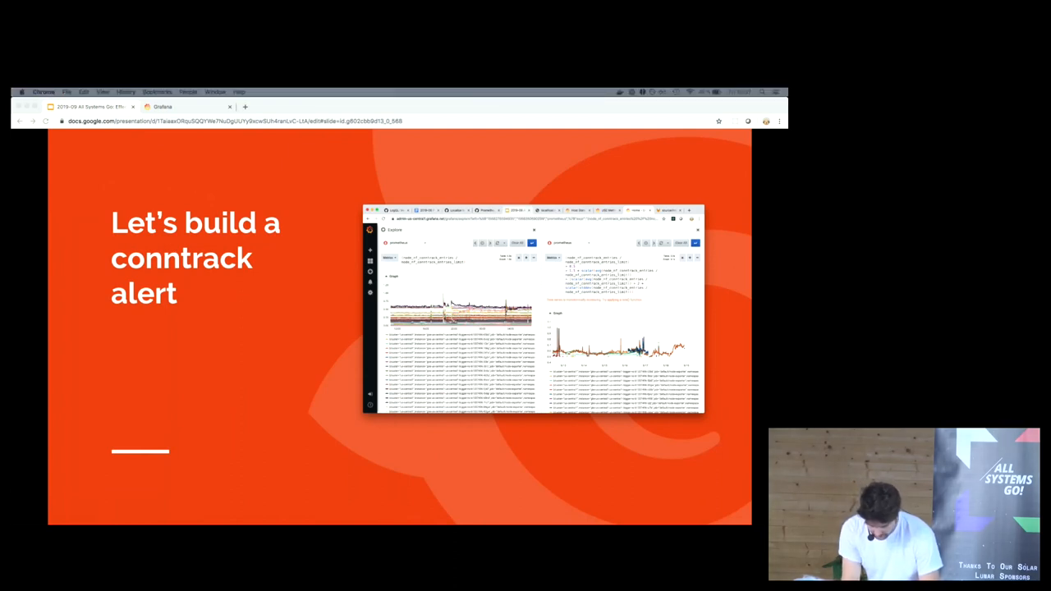
Advance to the Collector gotchas slide.
{"action": "key", "text": "Right"}
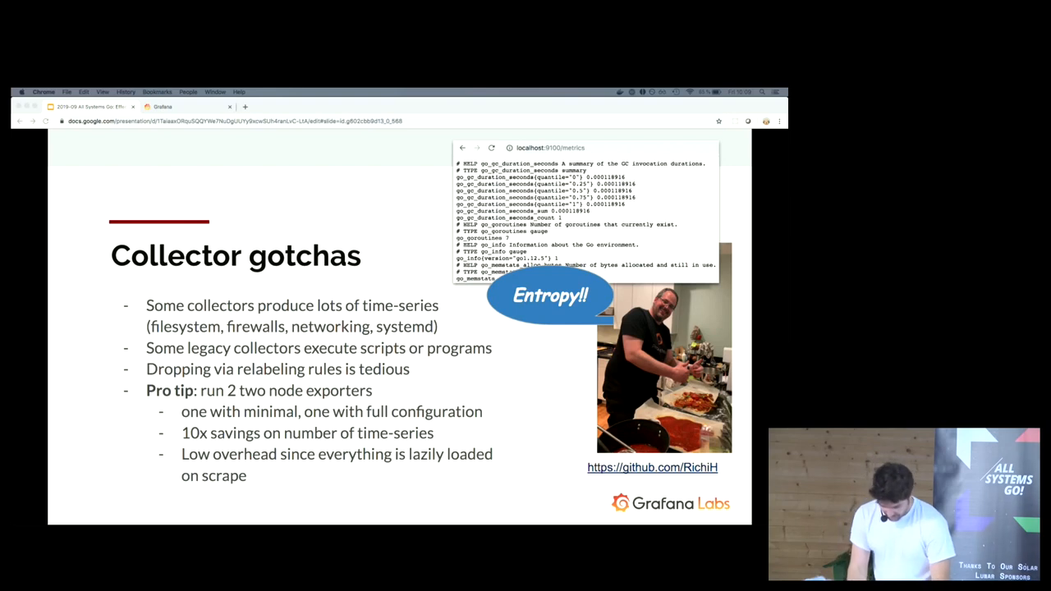
Advance to the Bonus: Node exporter's textfile collector slide.
{"action": "key", "text": "Right"}
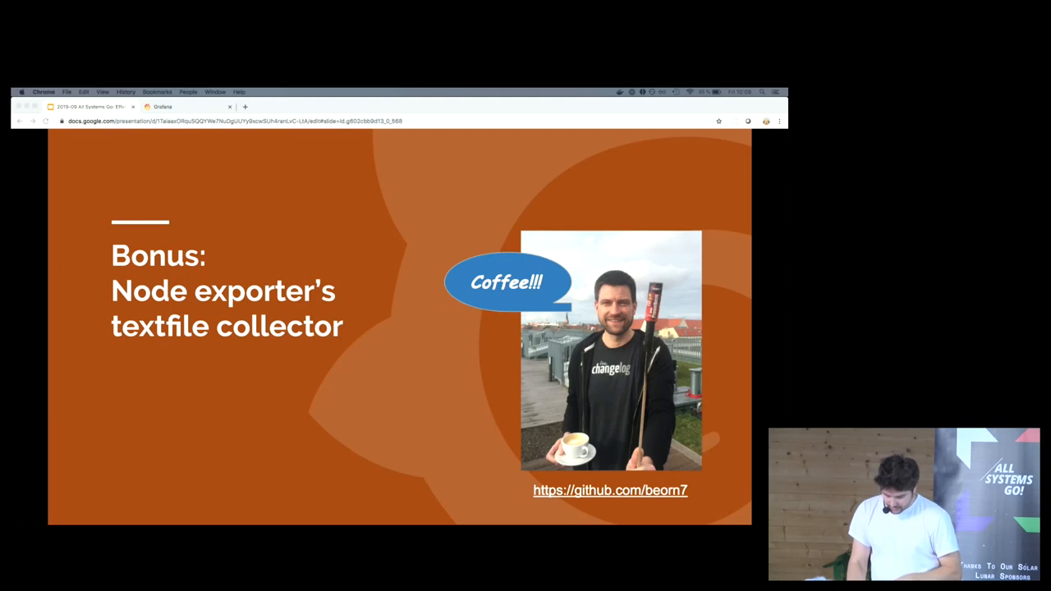
Advance through the Textfile collector slide to the Fleet monitoring section slide.
{"action": "key", "text": "Right"}
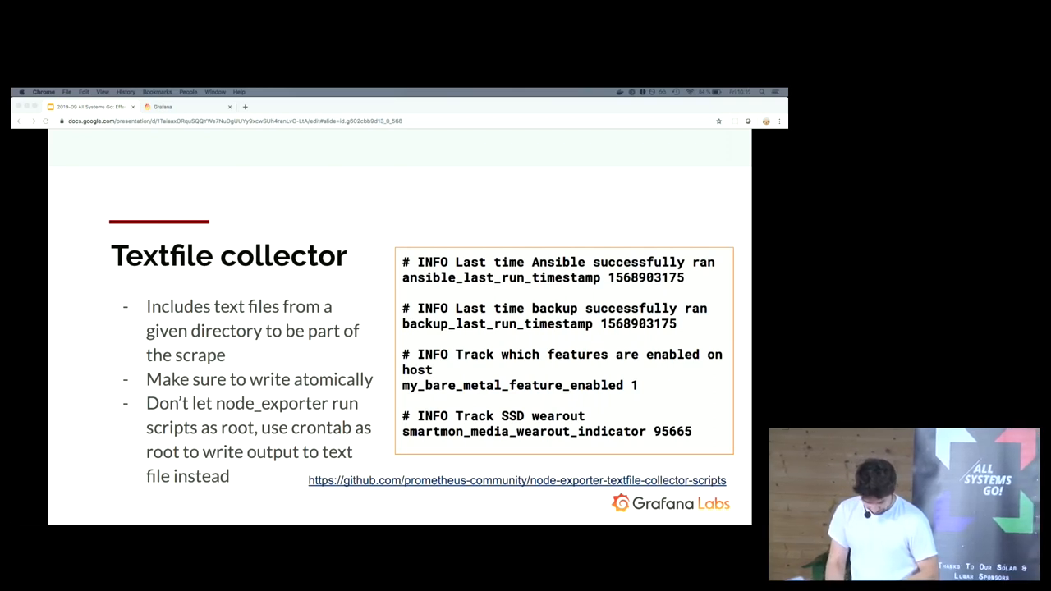
{"action": "key", "text": "Right"}
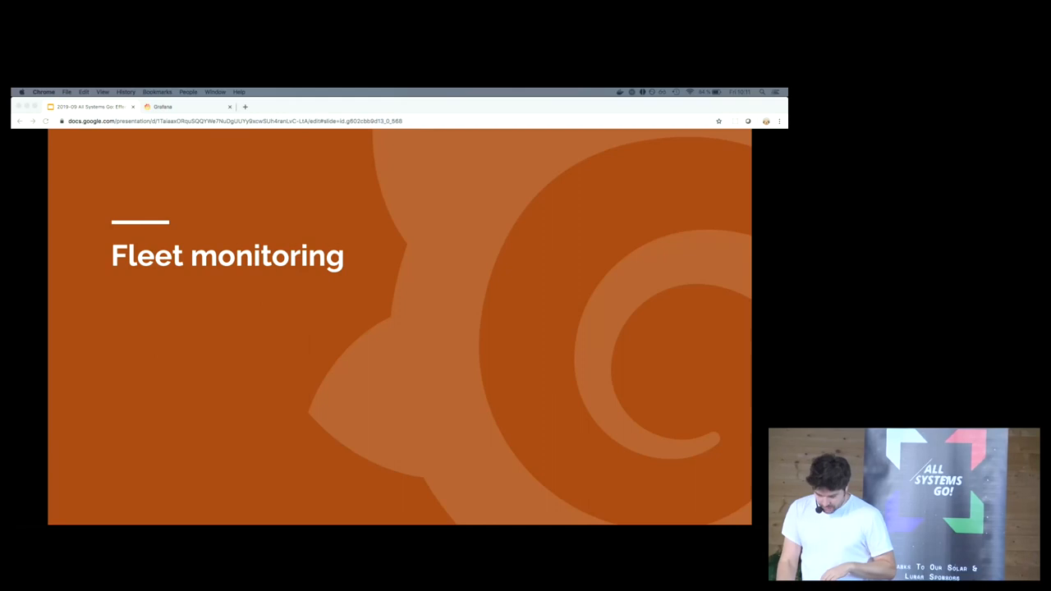
Advance to the GitLab Kernel Versions dashboard example slide.
{"action": "key", "text": "Right"}
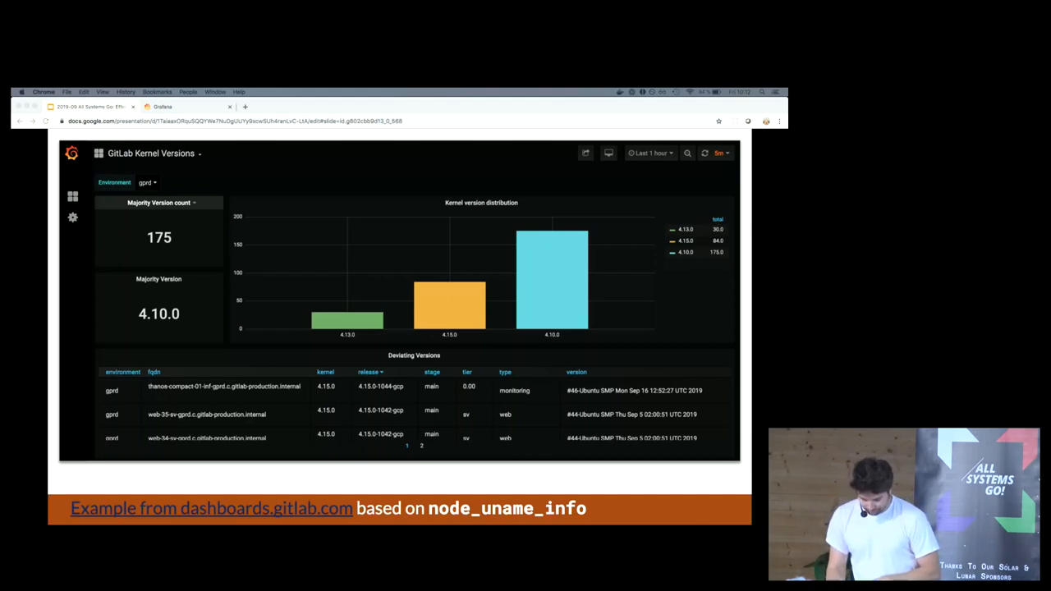
Advance to the Deviations: Gamifying fleet management slide.
{"action": "key", "text": "Right"}
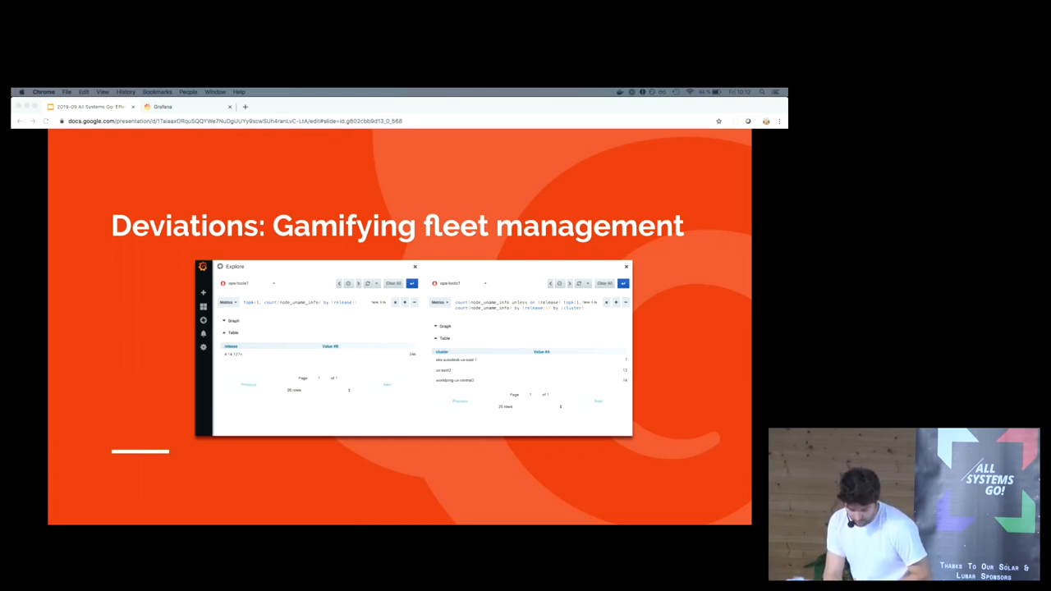
Switch browser tabs to the live Grafana Explore kernel release comparison.
{"action": "key", "text": "ctrl+Tab"}
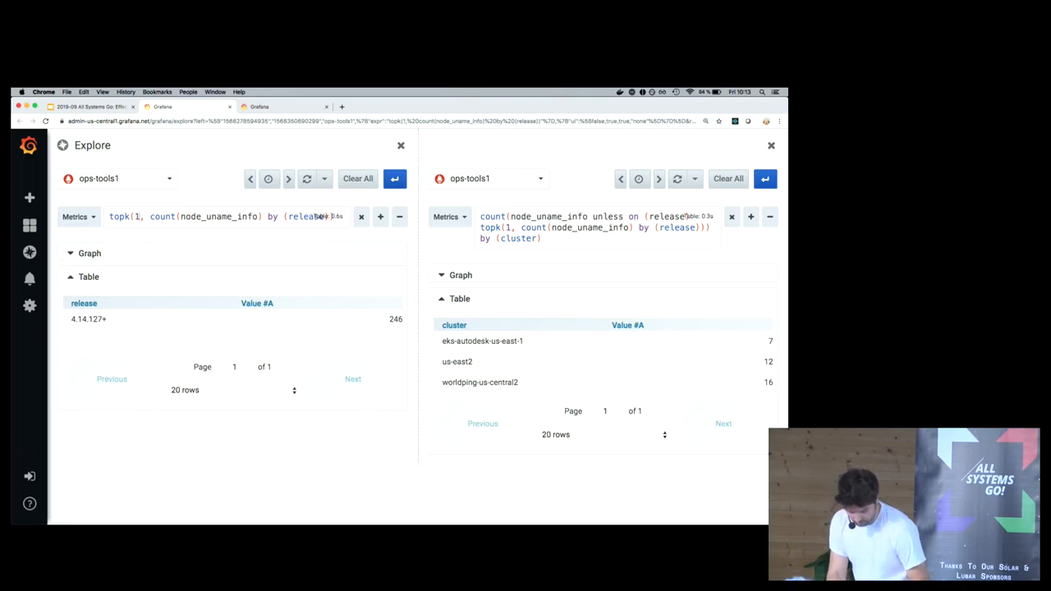
Rerun the left topk query with 3 results, then again with topk 1.
{"action": "key", "text": "BackSpace"}
{"action": "type", "text": "3"}
{"action": "key", "text": "Return"}
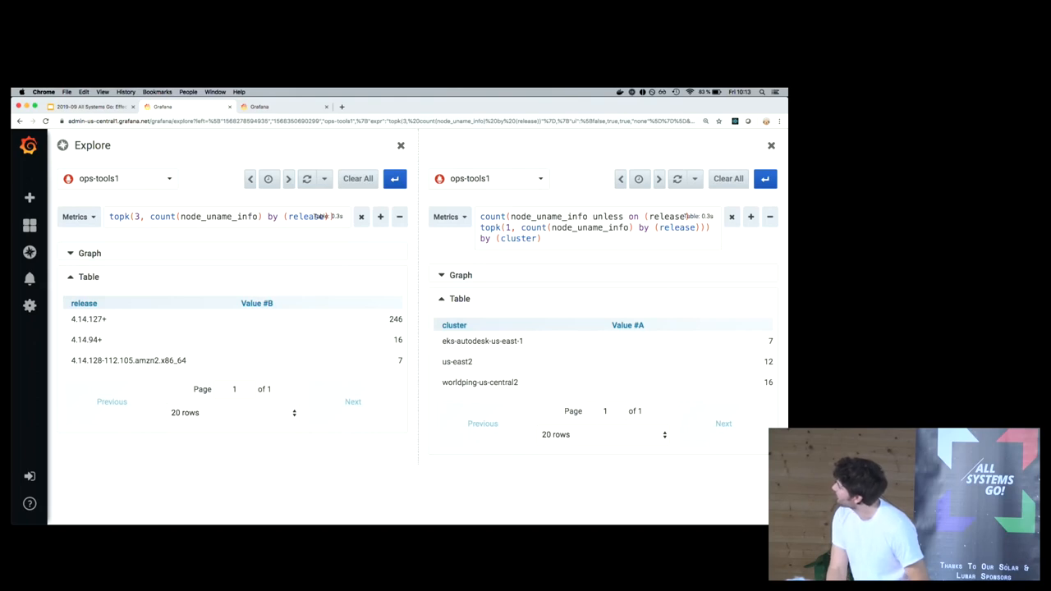
{"action": "key", "text": "BackSpace"}
{"action": "type", "text": "1"}
{"action": "key", "text": "shift+Return"}
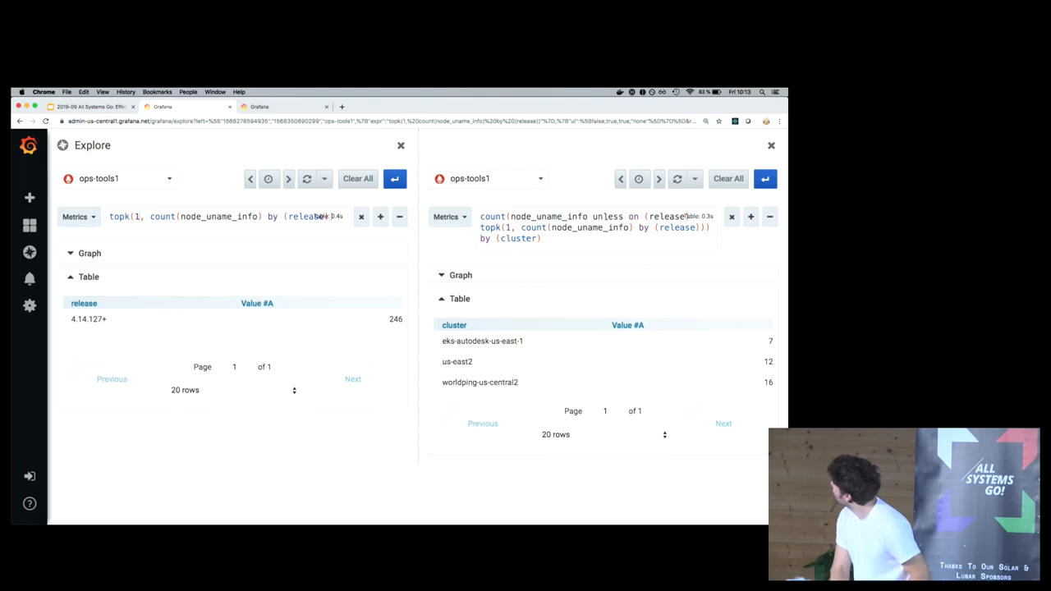
Highlight 'unless' in the deviation query and return to the slide presentation.
{"action": "double_click", "coordinate": [607, 216]}
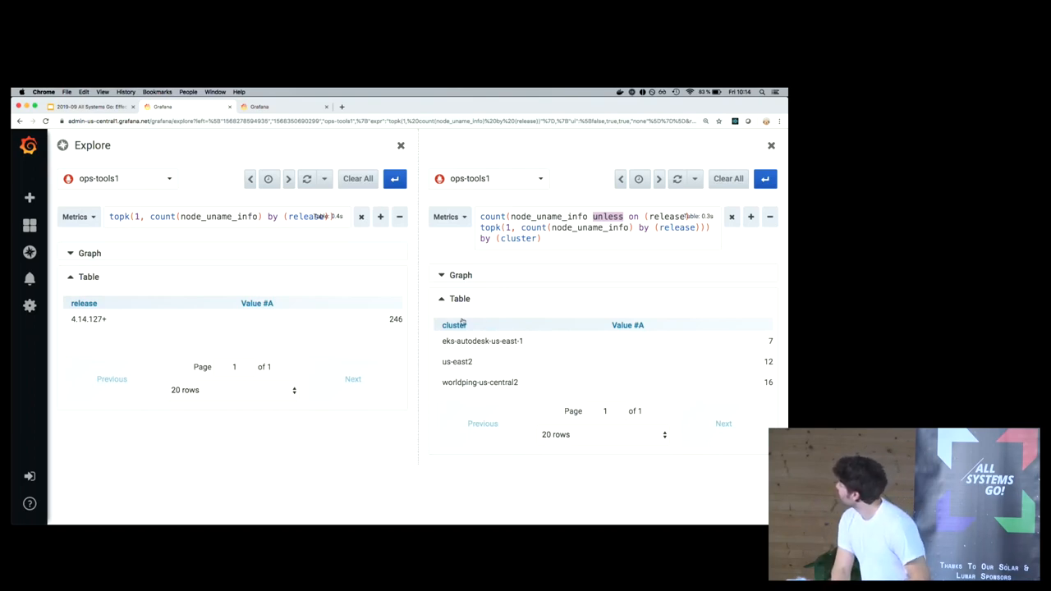
{"action": "left_click", "coordinate": [108, 108]}
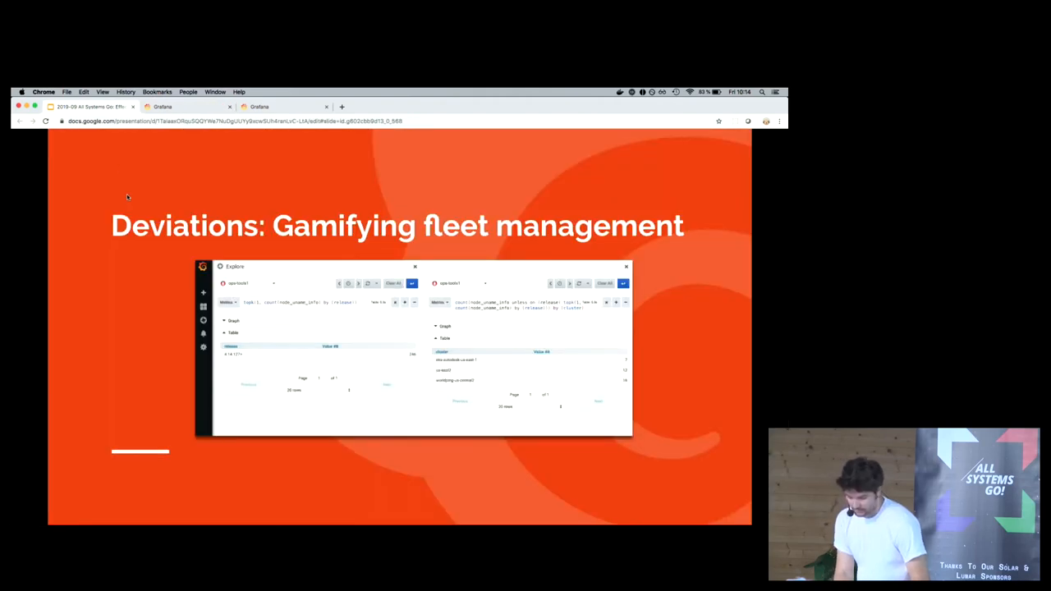
Advance to the Fleet overview slide with the dashboards.gitlab.com CPU and load charts.
{"action": "key", "text": "Down"}
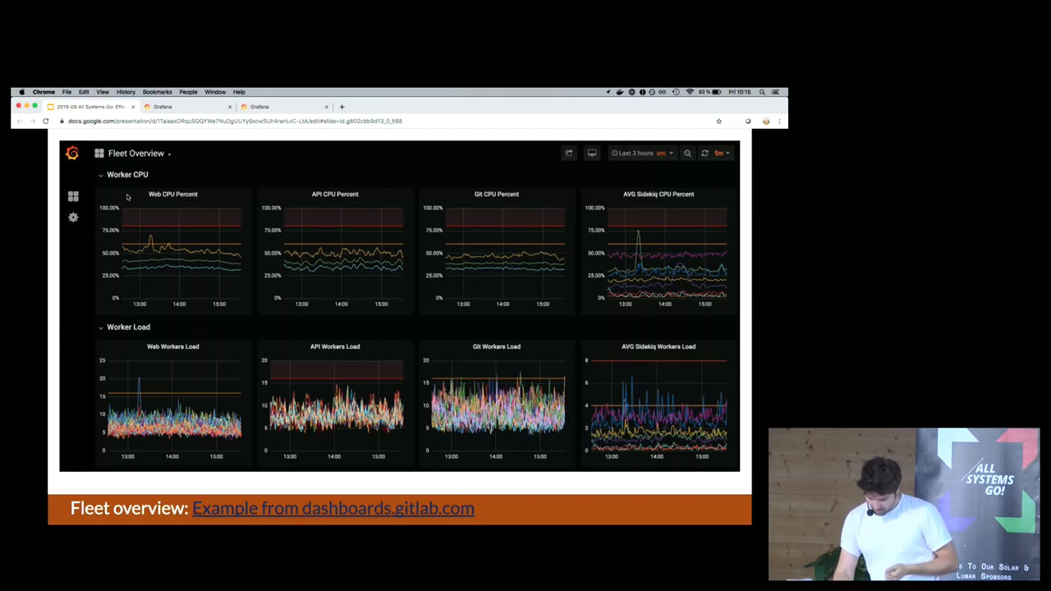
Advance to the Fleet overview: cluster vs. node slide with template query and mixin link.
{"action": "key", "text": "Right"}
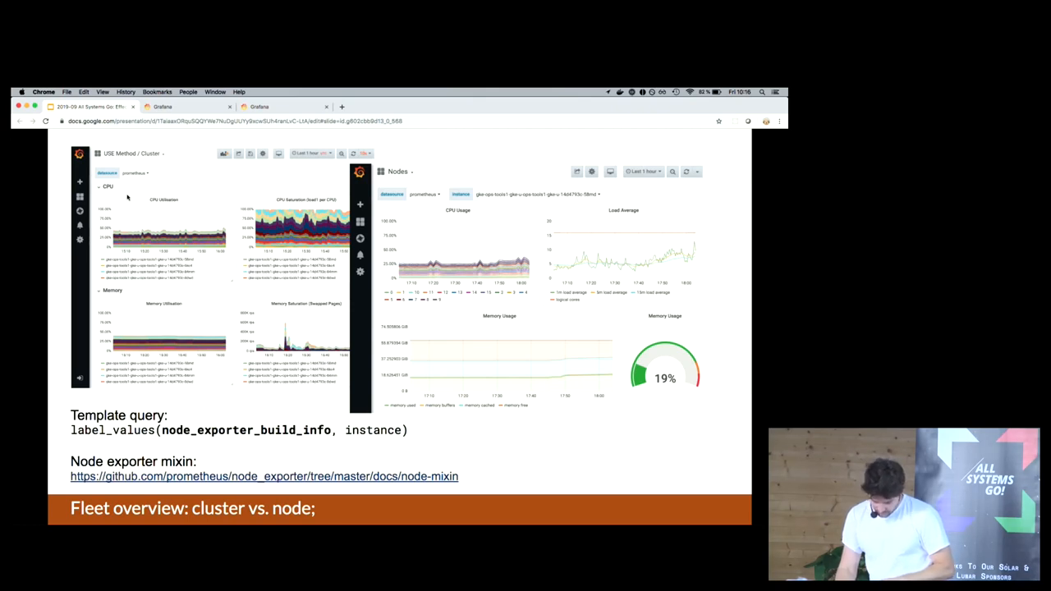
Advance to the closing 'Thank you! Questions?' slide with hiring map and careers link.
{"action": "key", "text": "Right"}
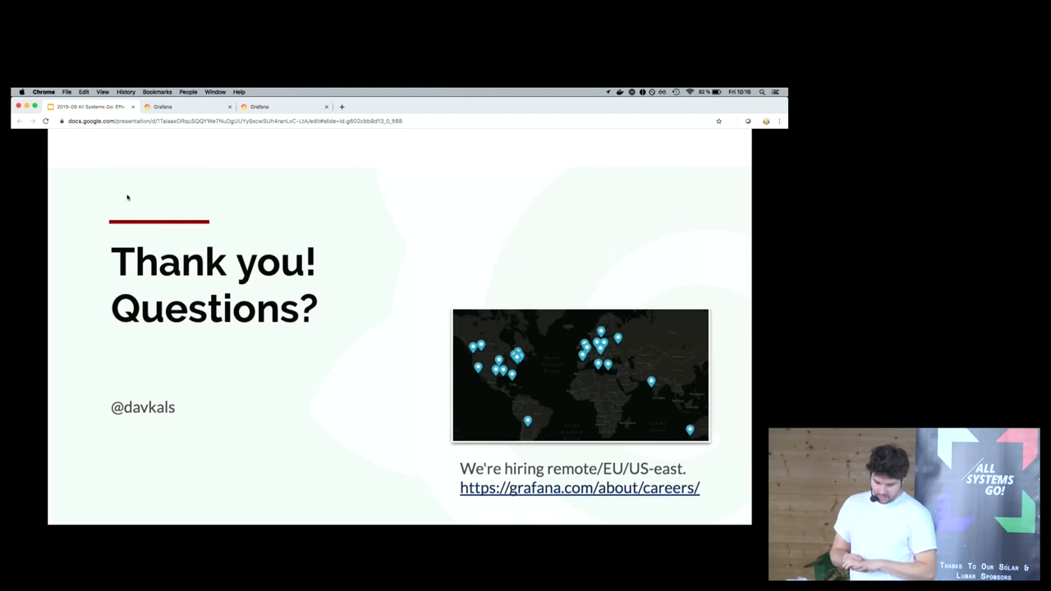